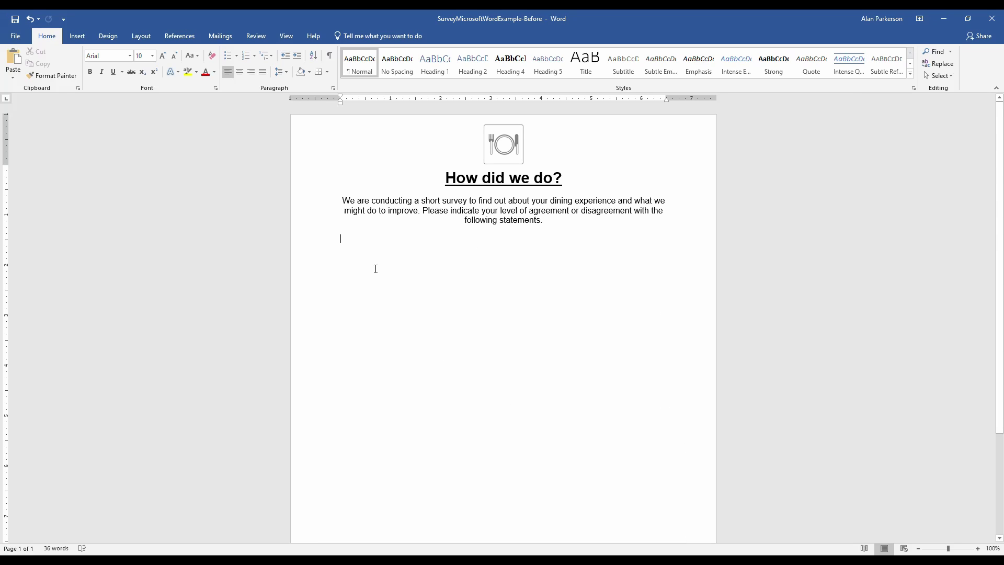
Step: Insert an empty table of 6 columns and 10 rows via the Insert Table dialog
{"action": "left_click", "coordinate": [79, 41]}
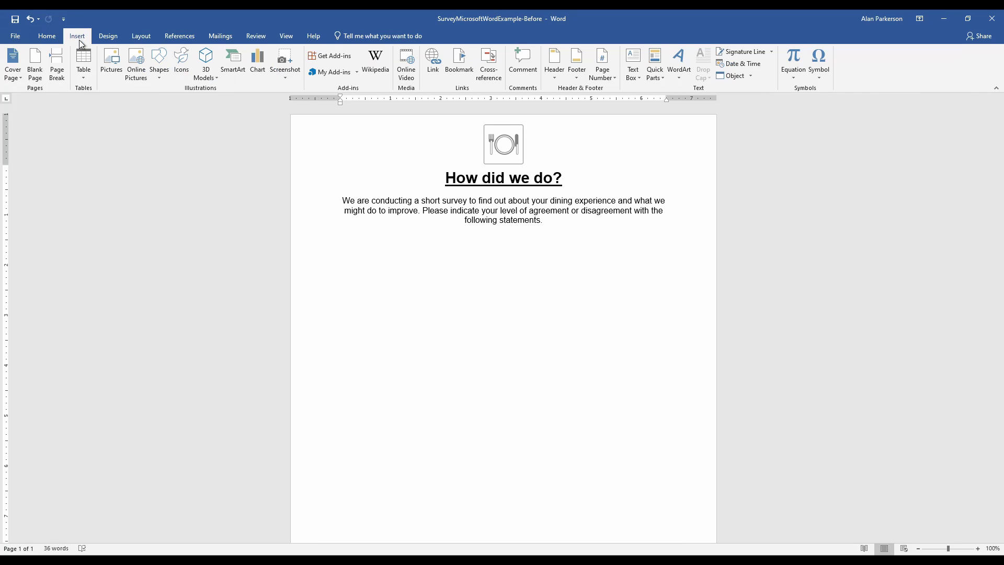
{"action": "left_click", "coordinate": [84, 75]}
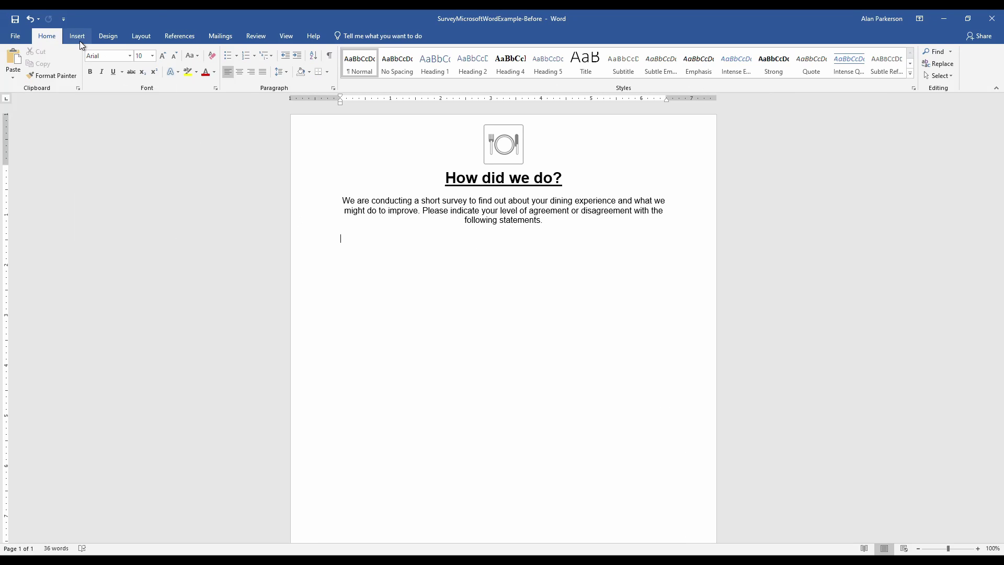
{"action": "left_click", "coordinate": [79, 41]}
{"action": "left_click", "coordinate": [83, 72]}
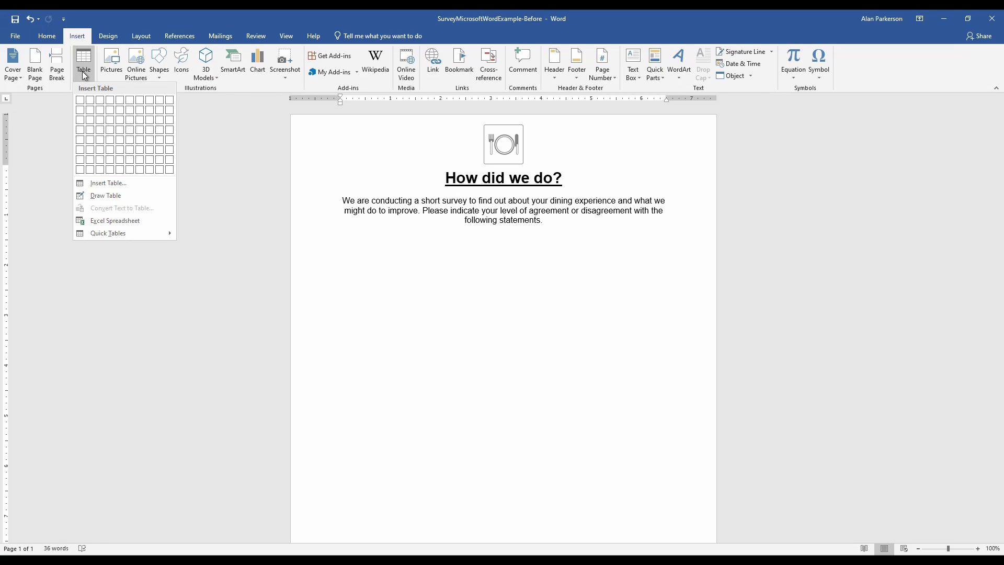
{"action": "left_click", "coordinate": [95, 182]}
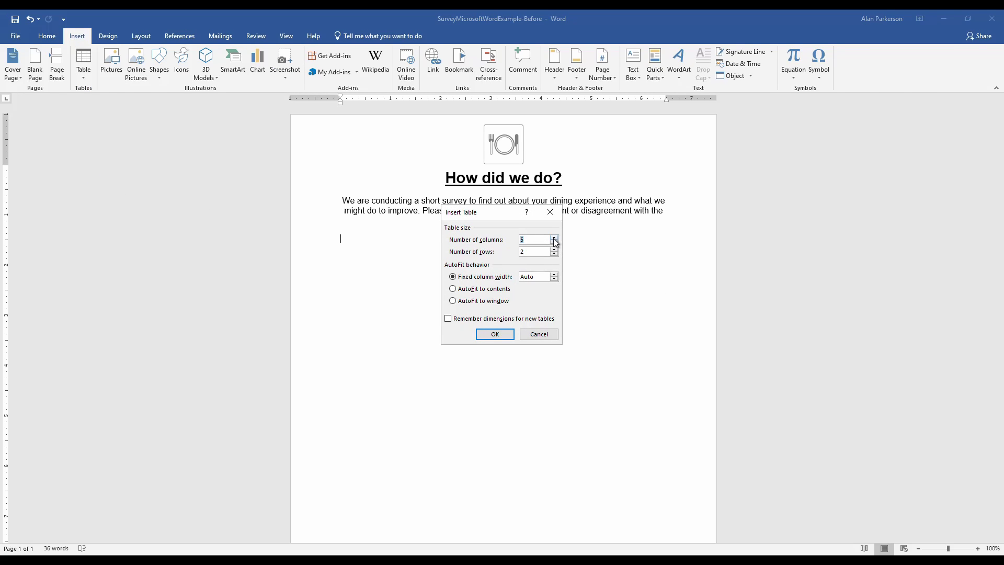
{"action": "left_click", "coordinate": [555, 249]}
{"action": "left_click", "coordinate": [555, 249]}
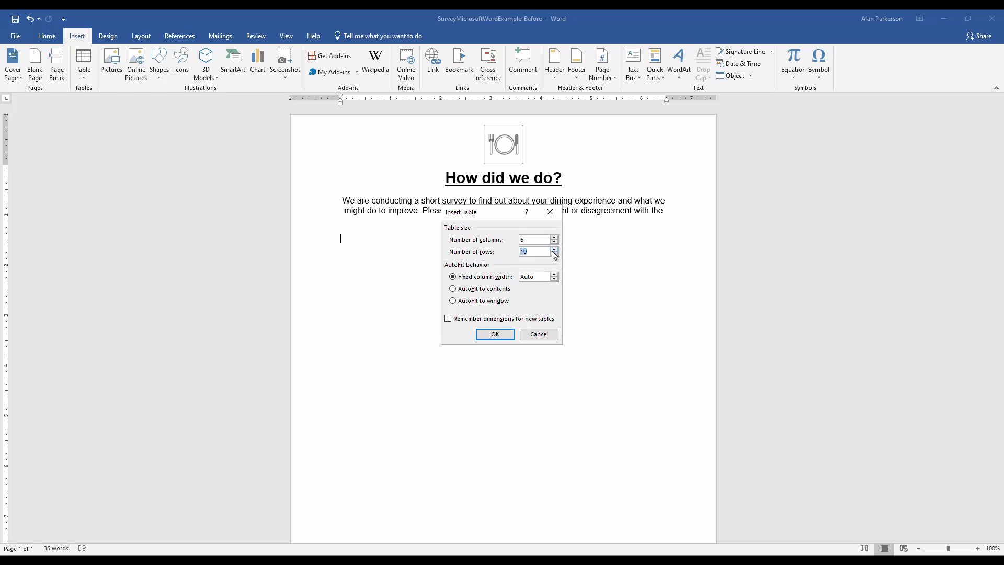
{"action": "left_click", "coordinate": [495, 334]}
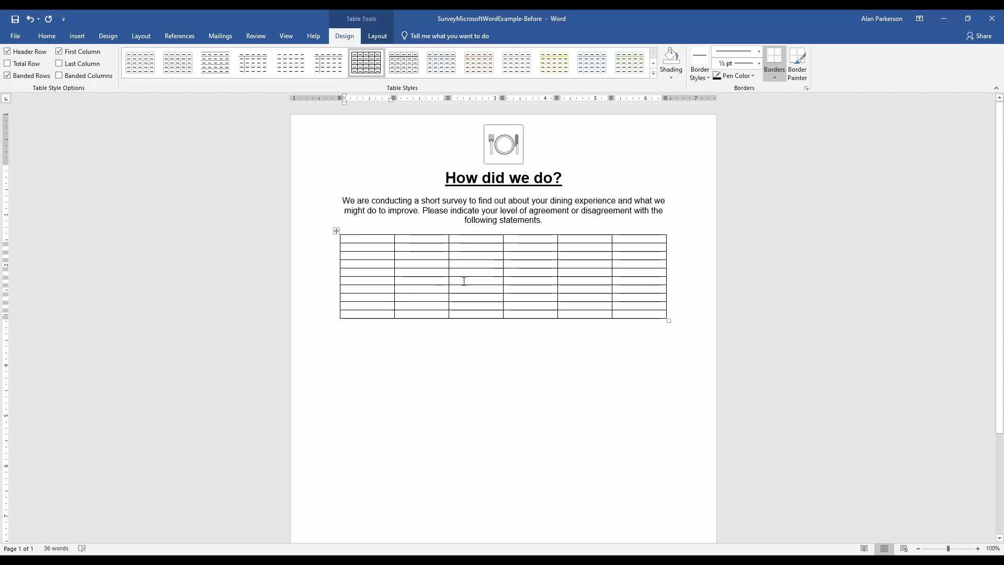
Step: Enter the headings Strongly Agree, Agree, Neutral, Disagree, Strongly Disagree in cells two to six
{"action": "left_click", "coordinate": [436, 242]}
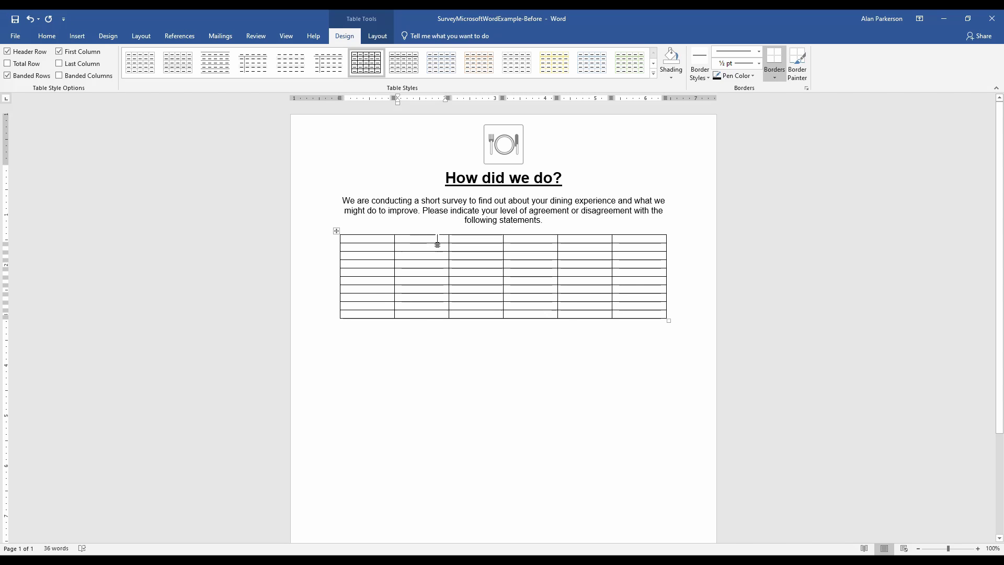
{"action": "type", "text": "Strongly Agree"}
{"action": "key", "text": "Tab"}
{"action": "type", "text": "Agree"}
{"action": "key", "text": "Tab"}
{"action": "type", "text": "Neutral"}
{"action": "key", "text": "Tab"}
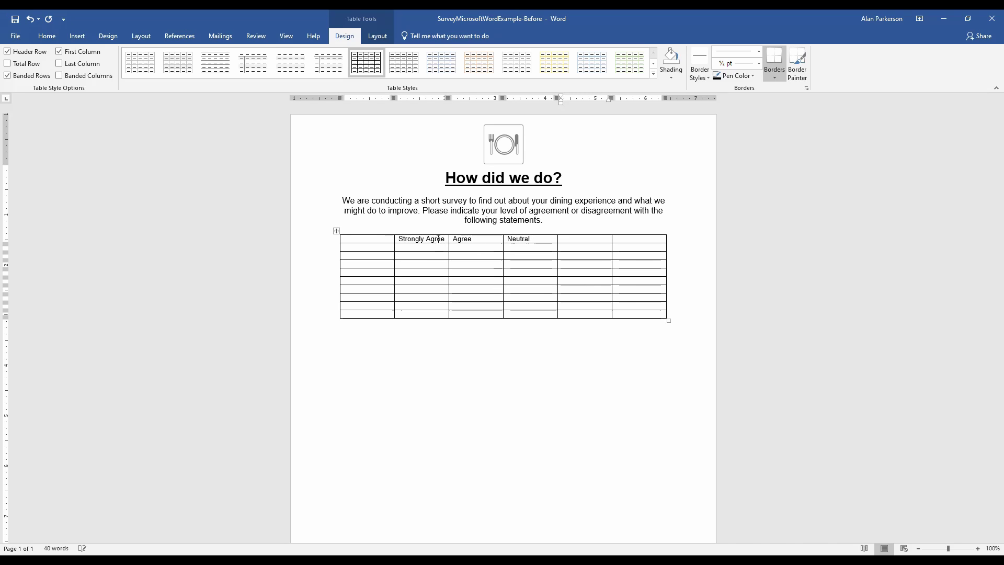
{"action": "type", "text": "Disagree"}
{"action": "key", "text": "Tab"}
{"action": "type", "text": "Strongly Disagr"}
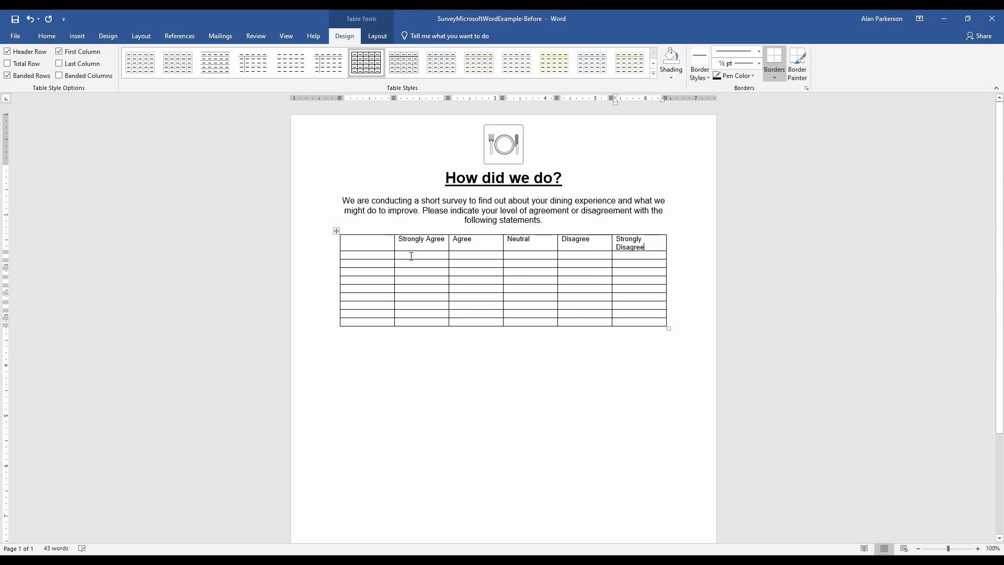
Step: Format the answer cells in columns 2–6 with the OMR font enlarged to size 12
{"action": "left_click_drag", "start_coordinate": [414, 259], "coordinate": [616, 321]}
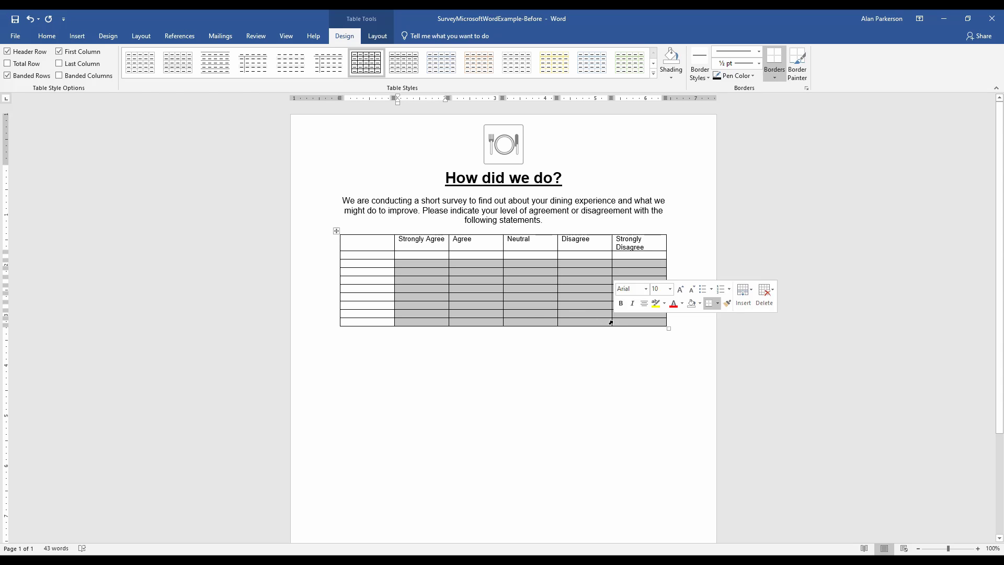
{"action": "left_click", "coordinate": [47, 36]}
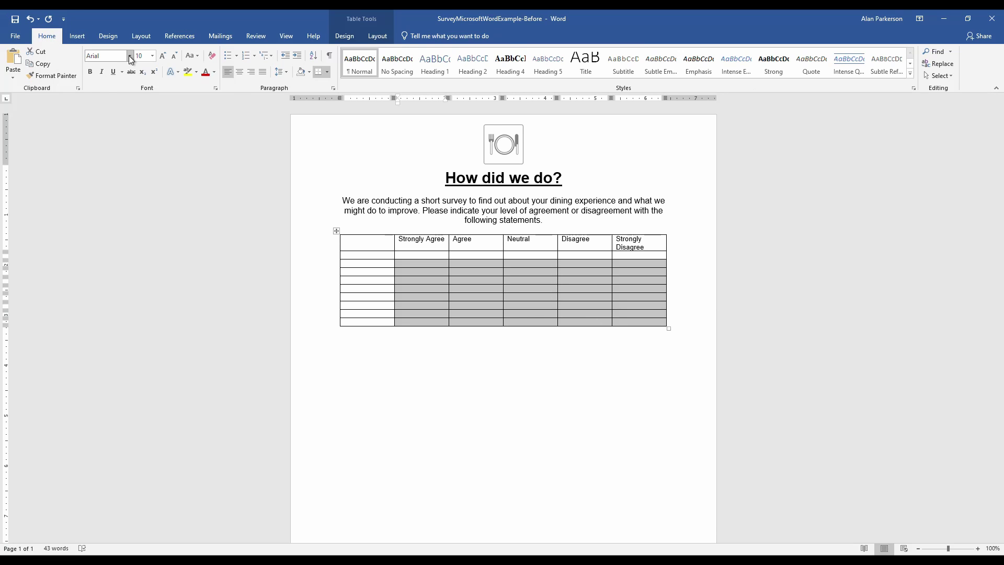
{"action": "left_click", "coordinate": [131, 56]}
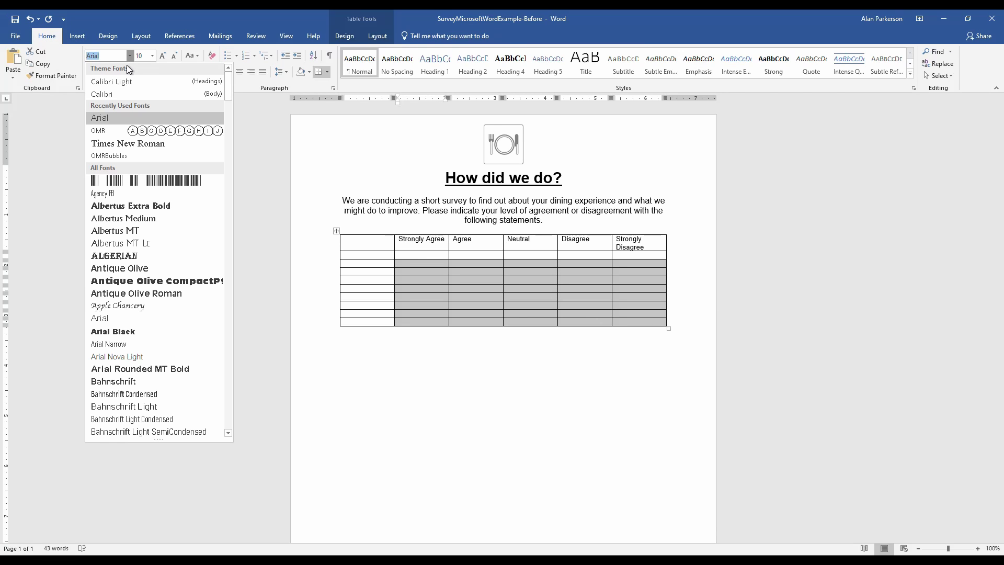
{"action": "left_click", "coordinate": [116, 131]}
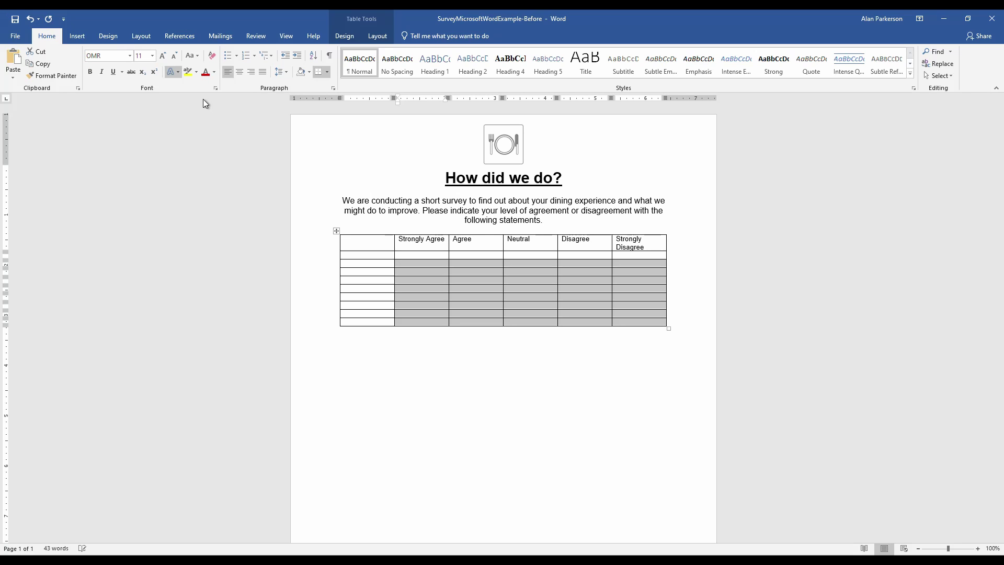
{"action": "left_click", "coordinate": [160, 57]}
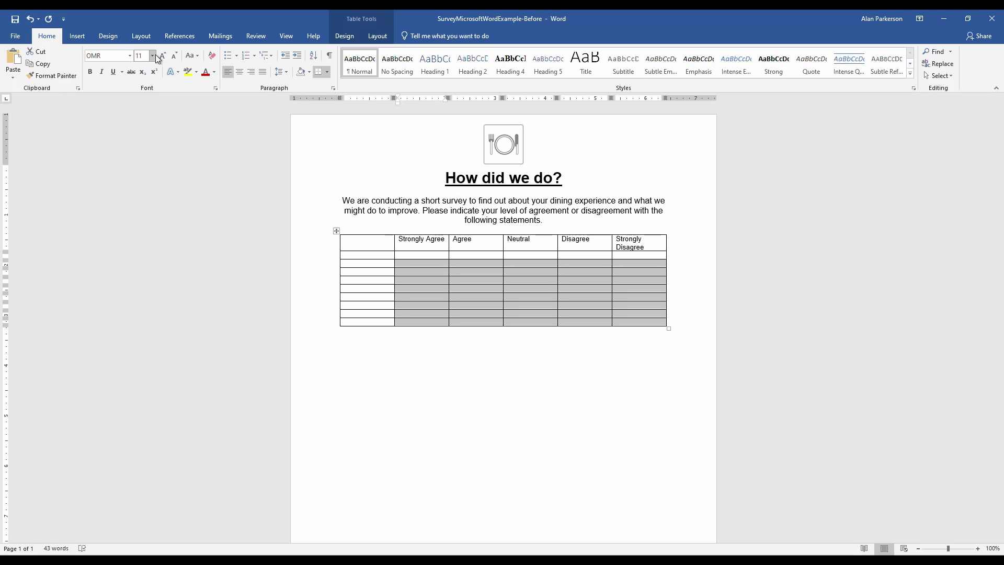
Step: Fill one answer row with the bubble ratings 5, 4, 3, 2, 1 across the five columns
{"action": "left_click", "coordinate": [432, 280]}
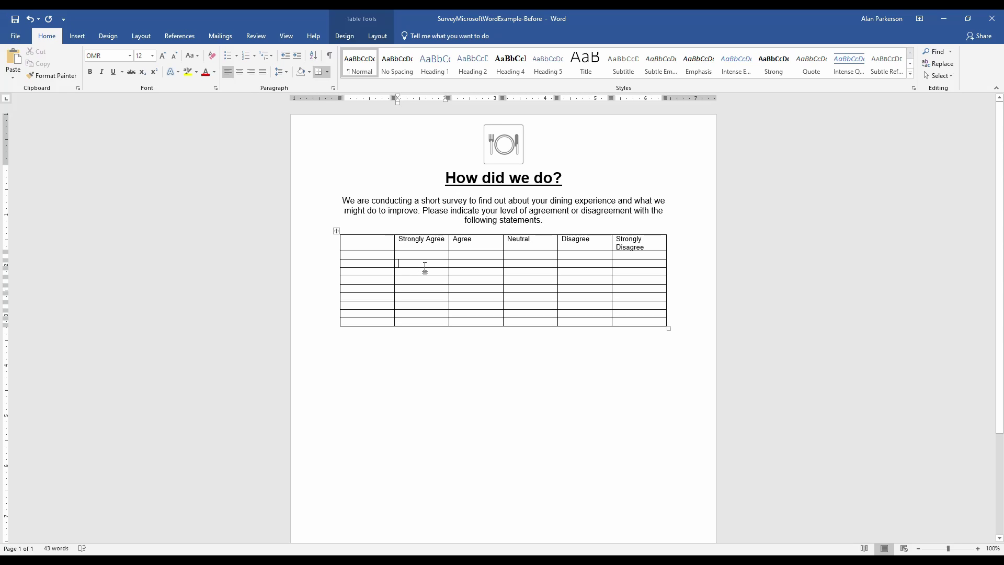
{"action": "type", "text": "a"}
{"action": "key", "text": "Tab"}
{"action": "type", "text": "4"}
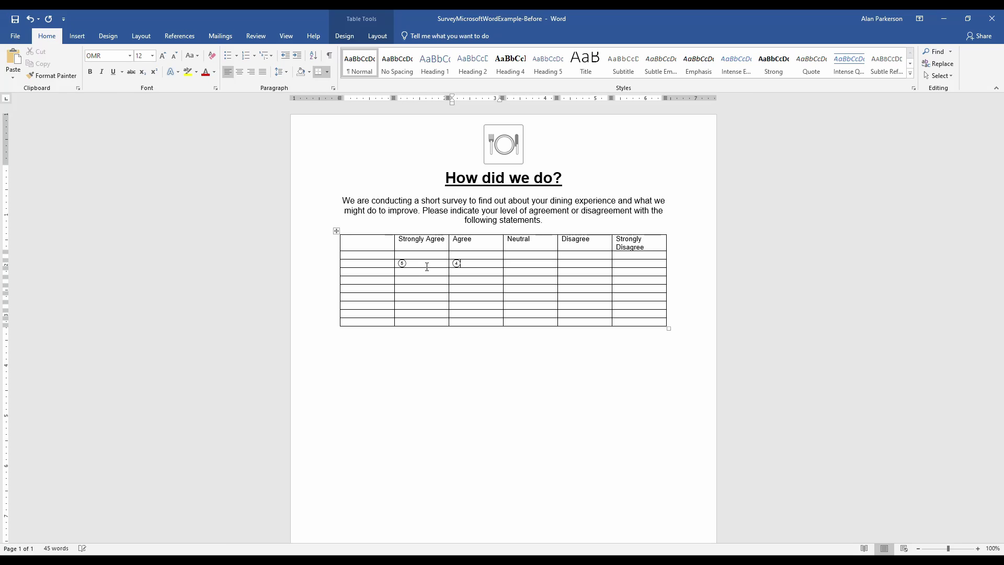
{"action": "key", "text": "Tab"}
{"action": "type", "text": "3"}
{"action": "key", "text": "Tab"}
{"action": "type", "text": "2"}
{"action": "key", "text": "Tab"}
{"action": "type", "text": "1"}
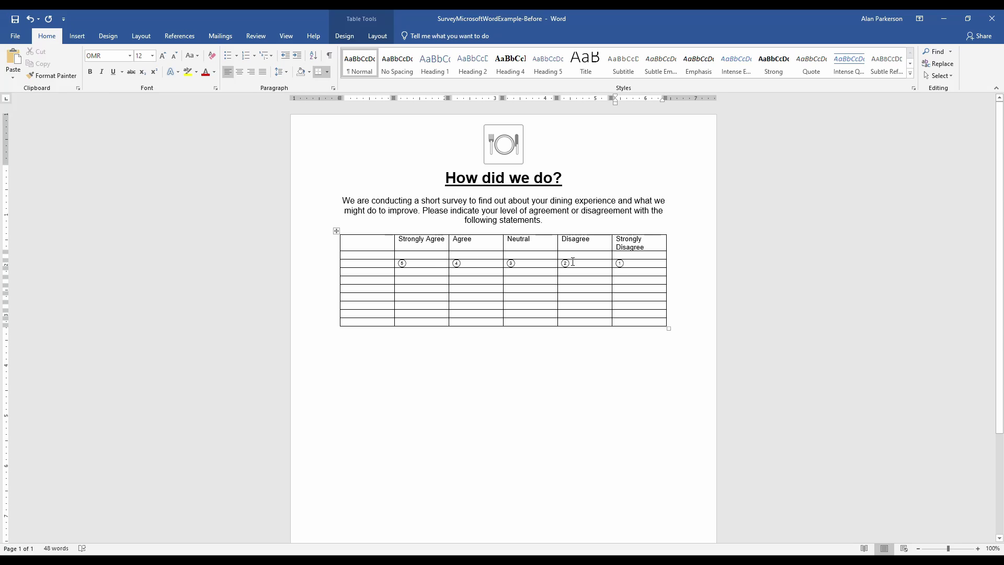
Step: Paste the 5–1 ratings into the remaining rows and the eight statements into the first column
{"action": "mouse_move", "coordinate": [628, 265]}
{"action": "left_mouse_down"}
{"action": "mouse_move", "coordinate": [417, 266]}
{"action": "mouse_move", "coordinate": [619, 319]}
{"action": "left_mouse_up"}
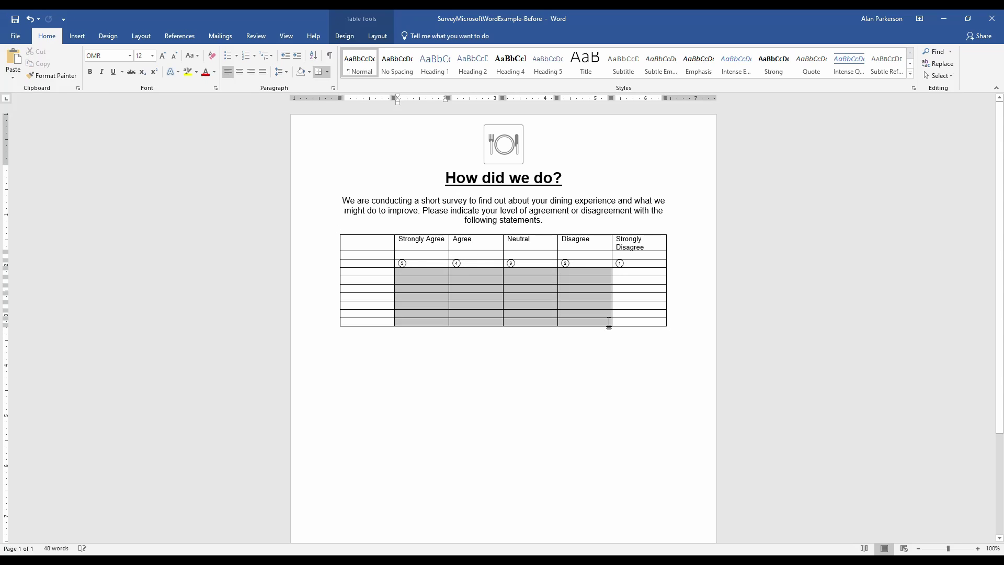
{"action": "key", "text": "ctrl+v"}
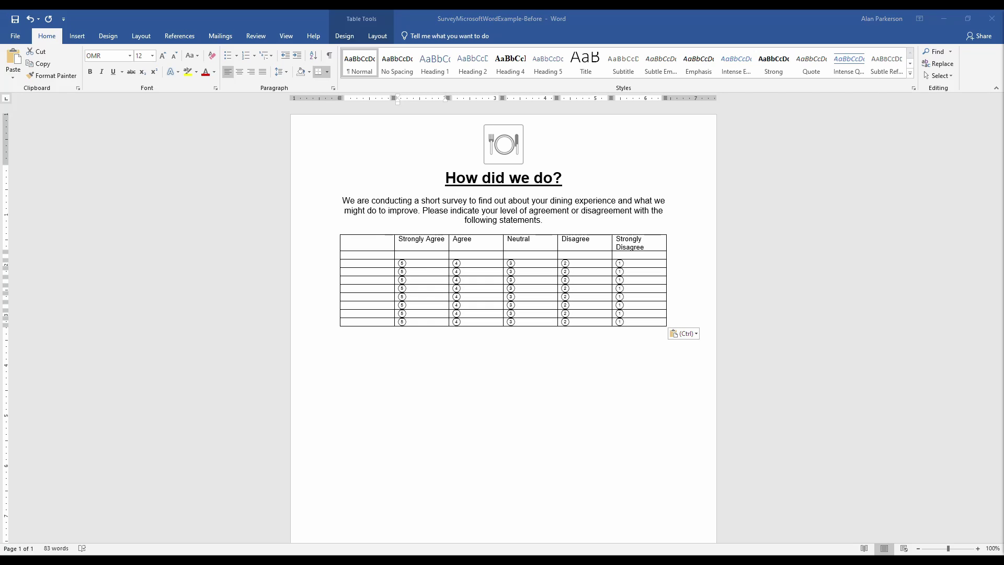
{"action": "left_click", "coordinate": [388, 264]}
{"action": "type", "text": "I liked the quality of the food. My server was a professional This restaurant was clean. I did not have to wait long to be seated. I liked the atmosphere in the dining room. I will review this restaurant online. I will recommend this restaurant to a friend. I will be returning to this restaurant in the next month."}
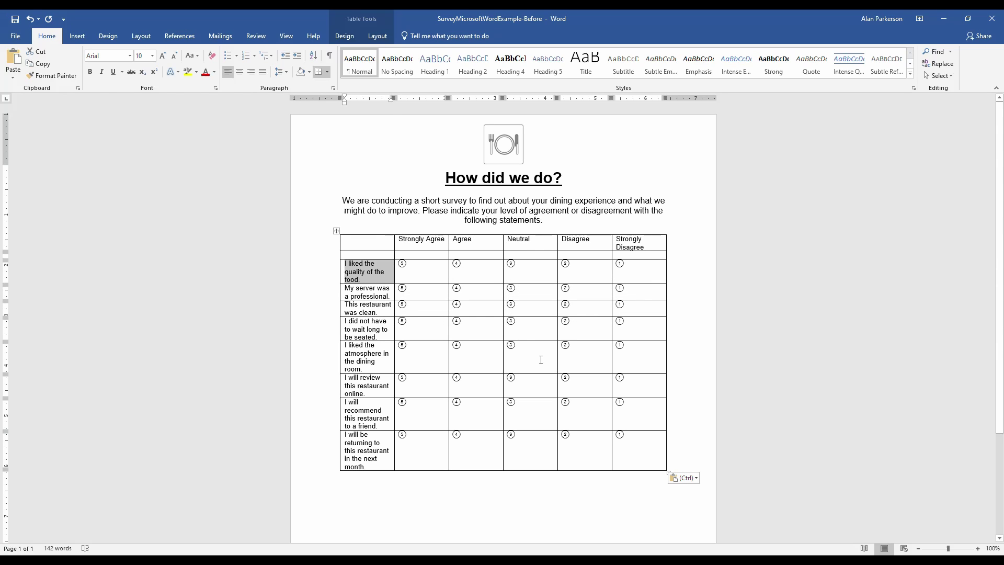
Step: Centre the five rating columns' content and widen the statement column so questions wrap less
{"action": "left_click_drag", "start_coordinate": [635, 436], "coordinate": [414, 248]}
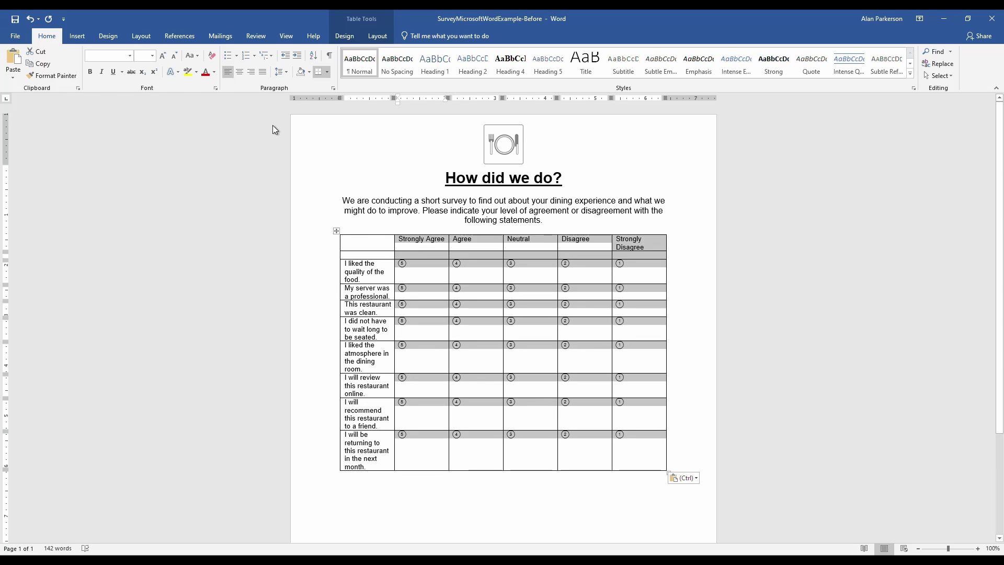
{"action": "left_click", "coordinate": [372, 37]}
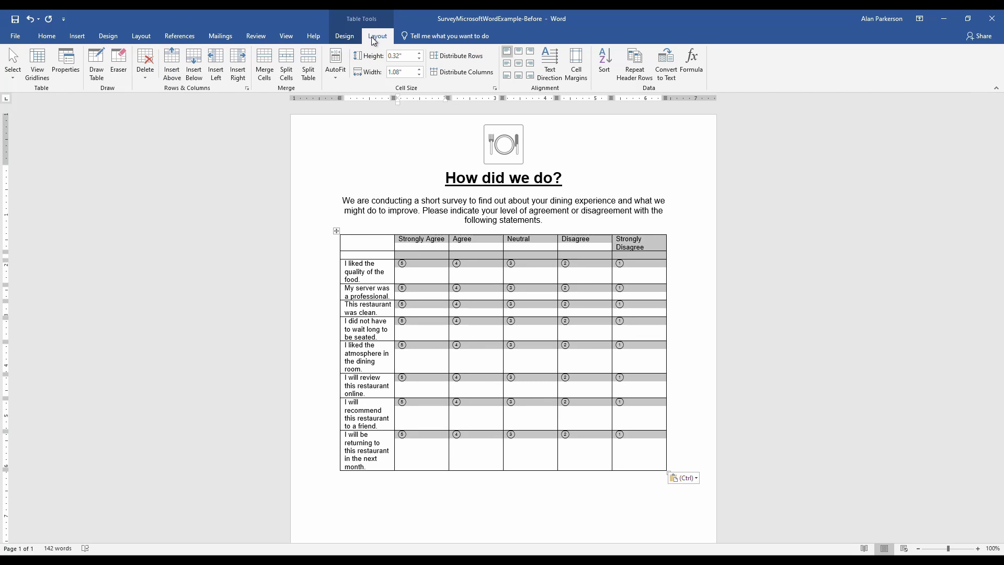
{"action": "left_click", "coordinate": [518, 65]}
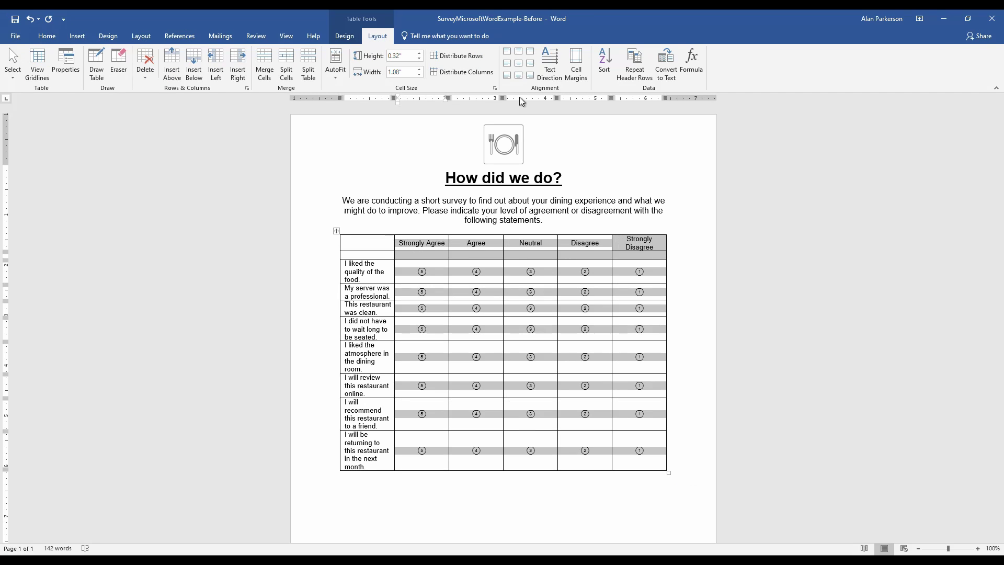
{"action": "left_click", "coordinate": [413, 270]}
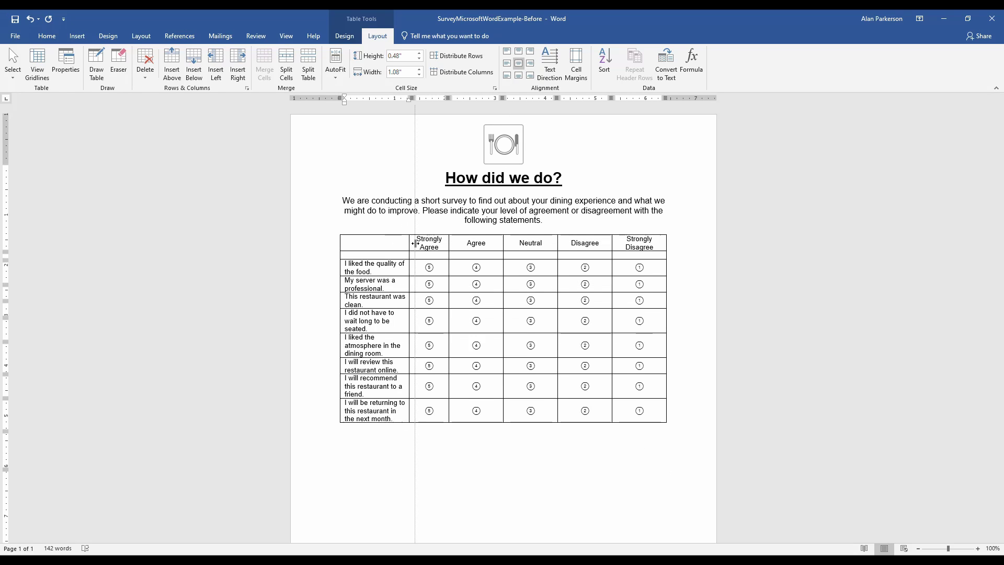
{"action": "left_click_drag", "start_coordinate": [394, 244], "coordinate": [419, 243]}
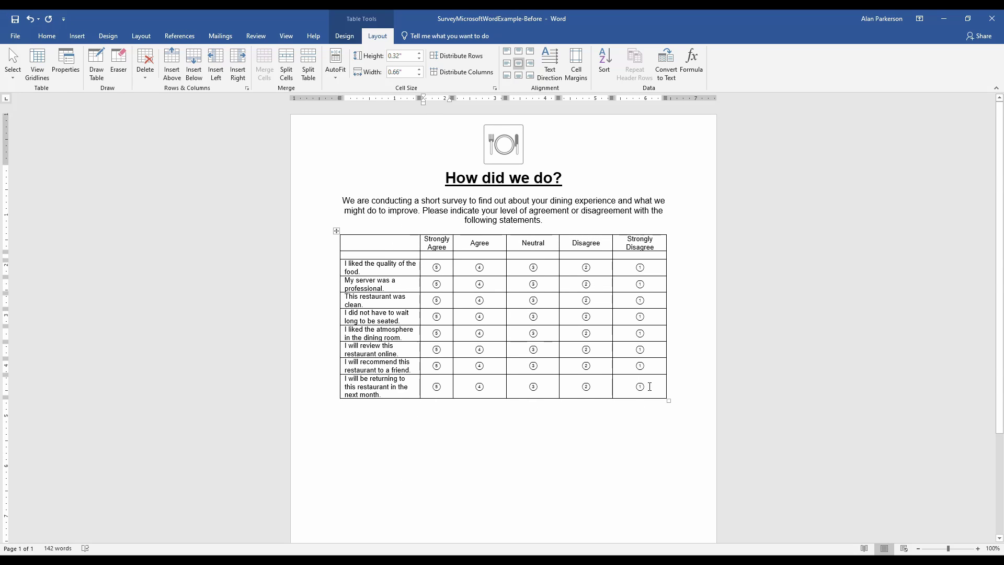
Step: Distribute the five rating columns to equal width
{"action": "left_click_drag", "start_coordinate": [630, 375], "coordinate": [433, 241]}
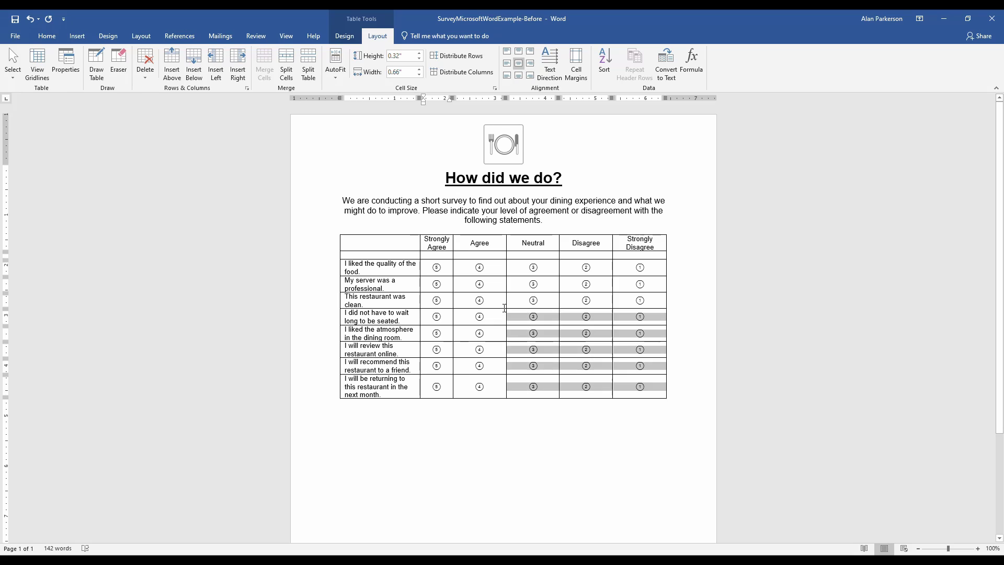
{"action": "right_click", "coordinate": [430, 244]}
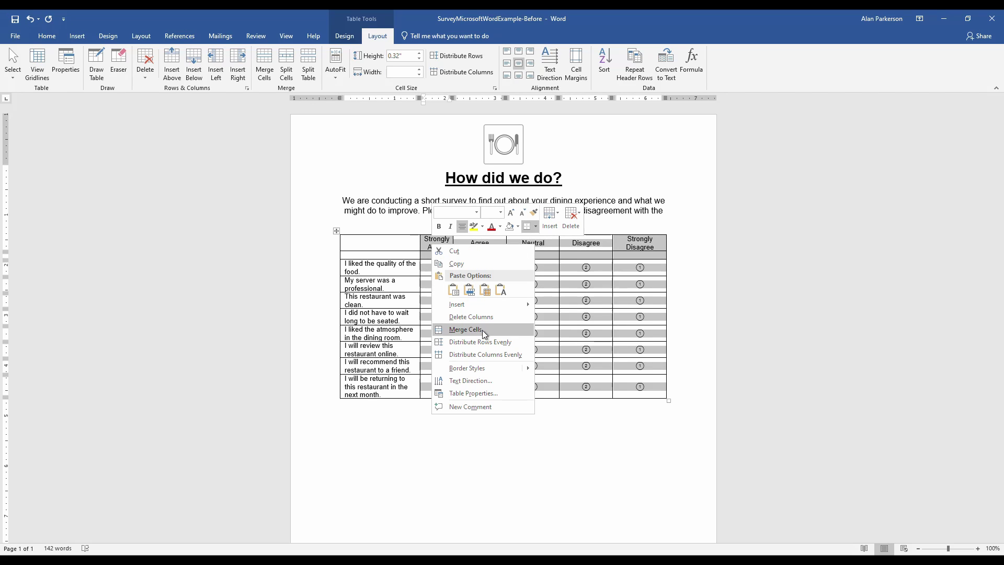
{"action": "left_click", "coordinate": [491, 354]}
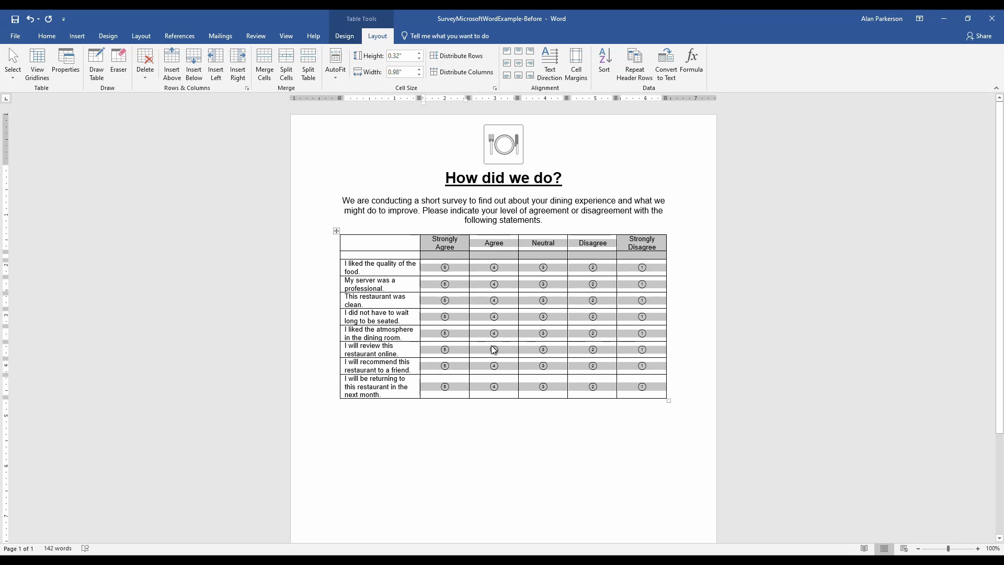
{"action": "left_click", "coordinate": [493, 350]}
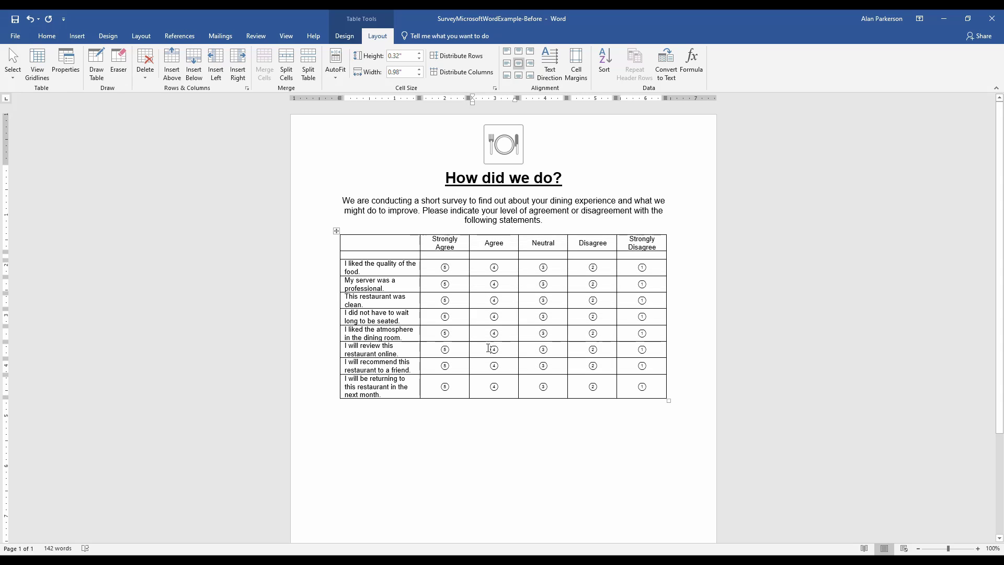
Step: Apply No Border to the whole table, leaving only statements and rating bubbles
{"action": "right_click", "coordinate": [336, 231]}
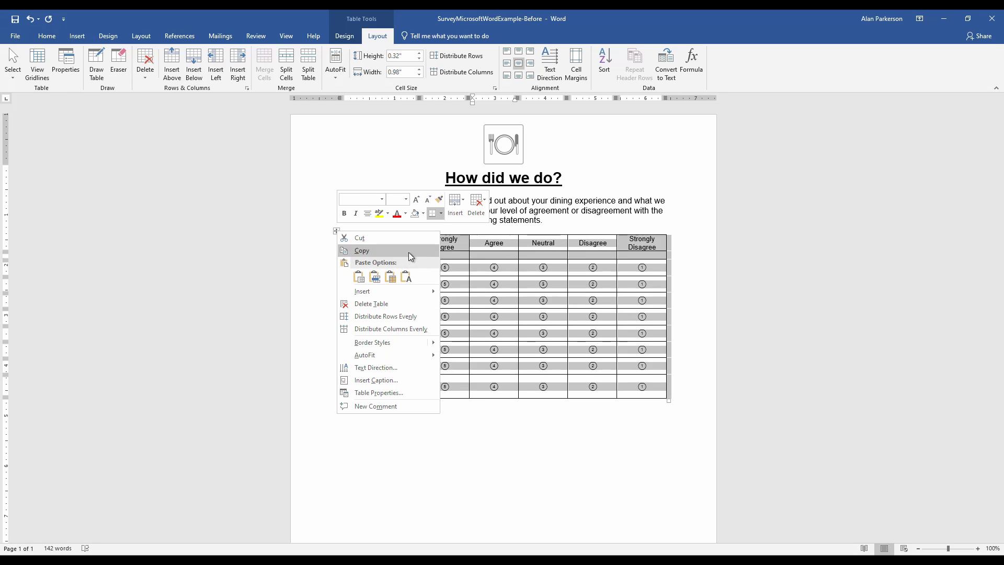
{"action": "left_click", "coordinate": [443, 215]}
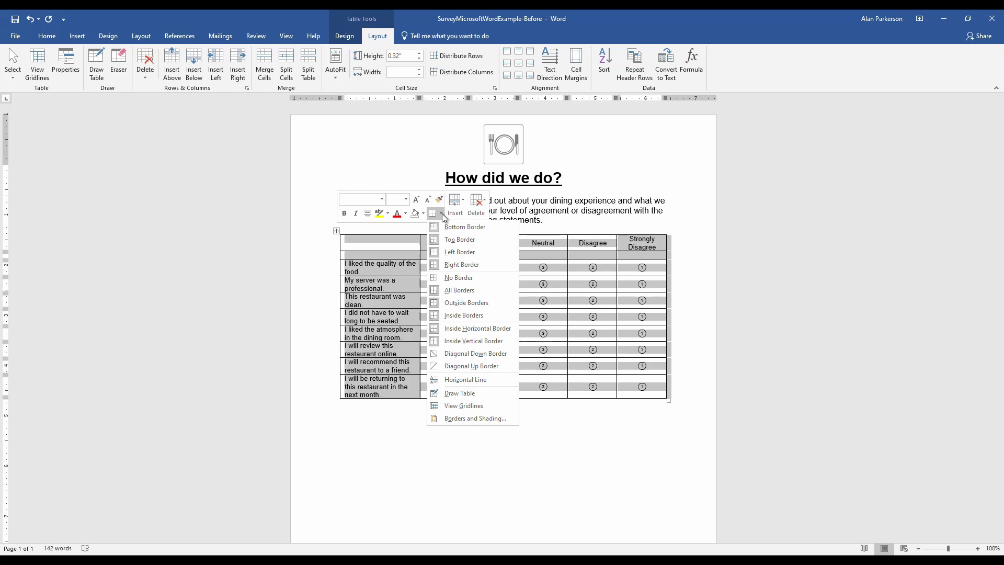
{"action": "left_click", "coordinate": [455, 278]}
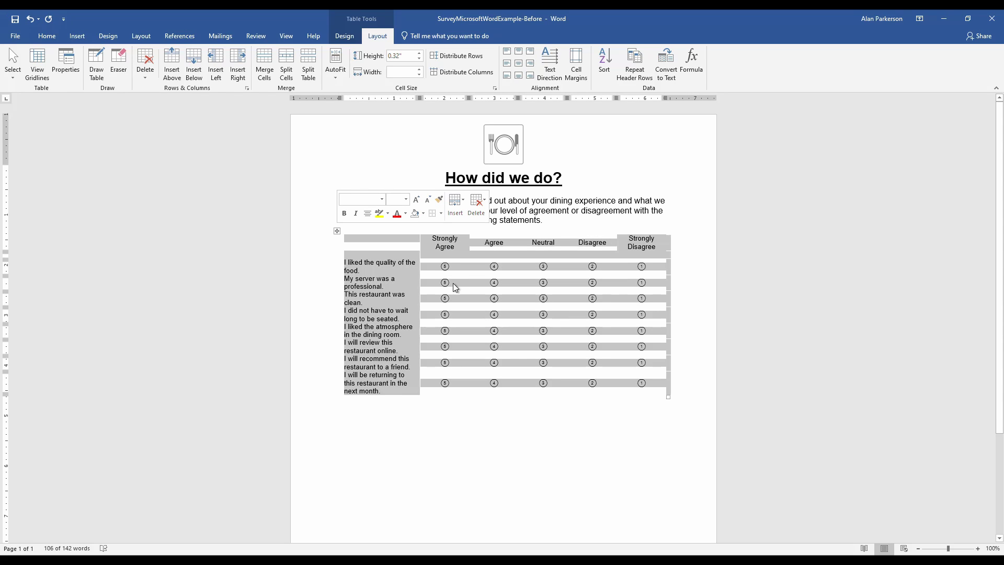
{"action": "left_click", "coordinate": [378, 425]}
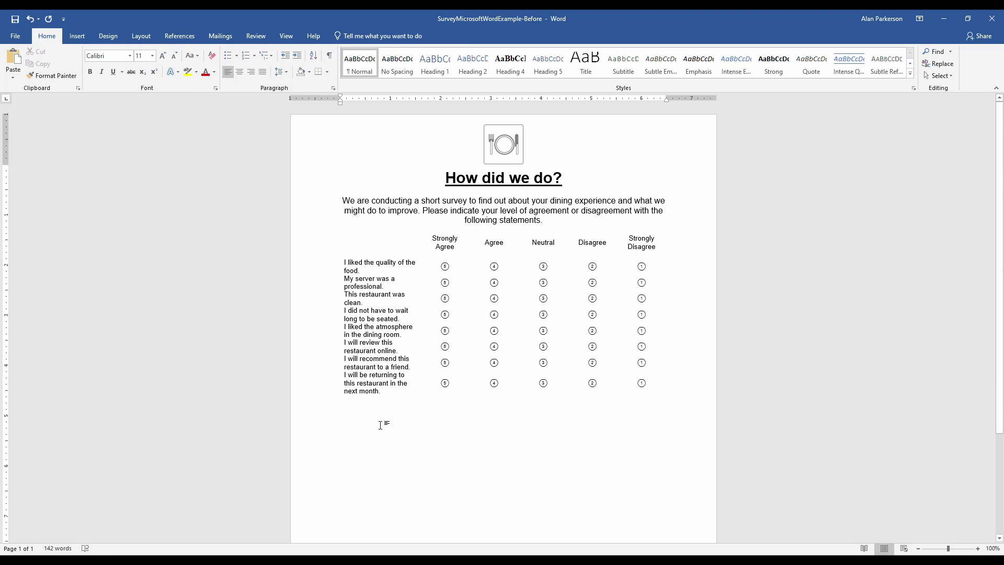
{"action": "type", "text": "Do you have any additional comments?"}
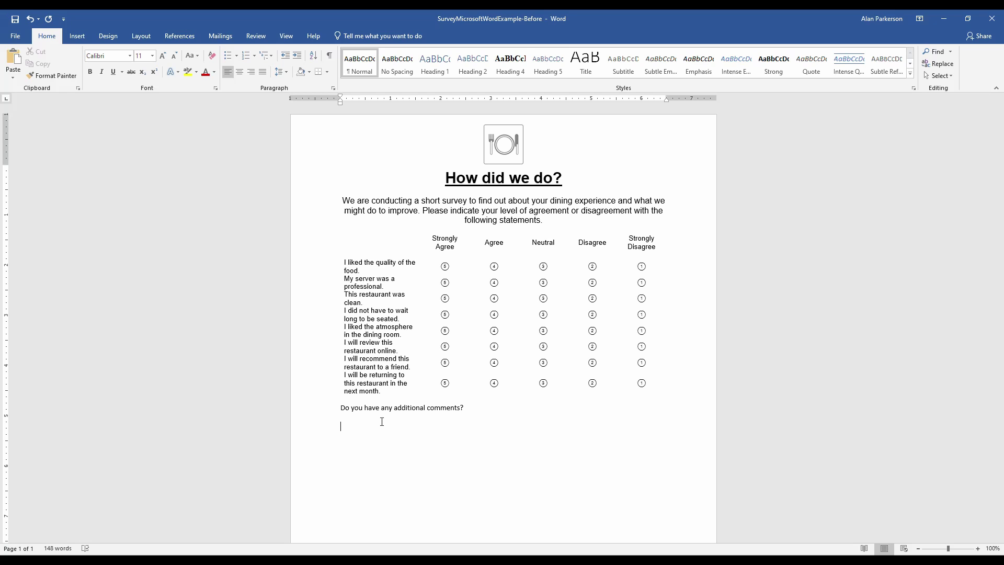
Step: Insert a Simple Text Box below the comments question and stretch it to page width
{"action": "left_click", "coordinate": [76, 37]}
{"action": "left_click", "coordinate": [632, 63]}
{"action": "left_click", "coordinate": [670, 120]}
{"action": "left_click_drag", "start_coordinate": [571, 459], "coordinate": [679, 448]}
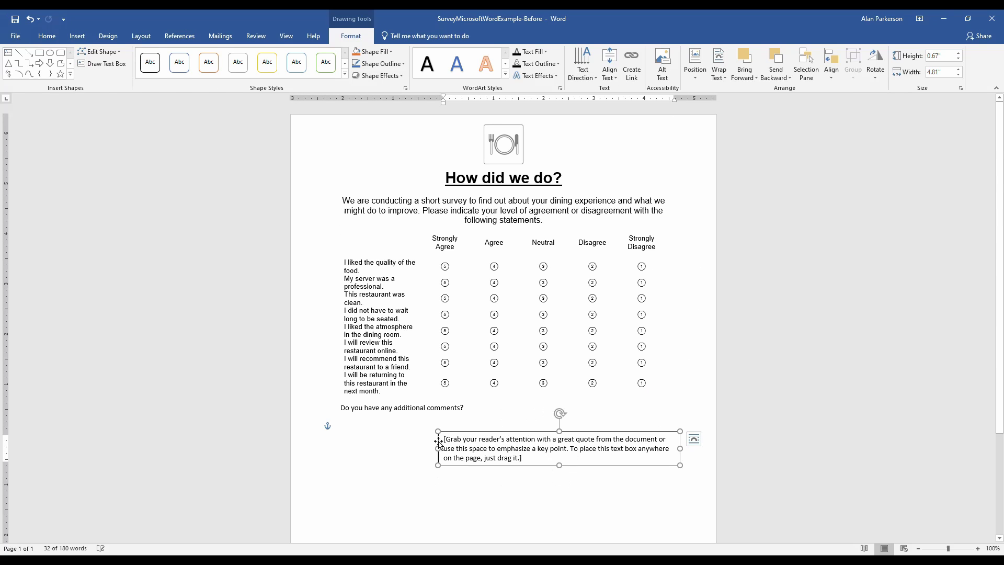
{"action": "left_click_drag", "start_coordinate": [435, 442], "coordinate": [337, 448]}
Step: Make the comment box taller and remove its placeholder text
{"action": "left_click_drag", "start_coordinate": [508, 465], "coordinate": [508, 524]}
{"action": "left_click", "coordinate": [553, 458]}
{"action": "key", "text": "Delete"}
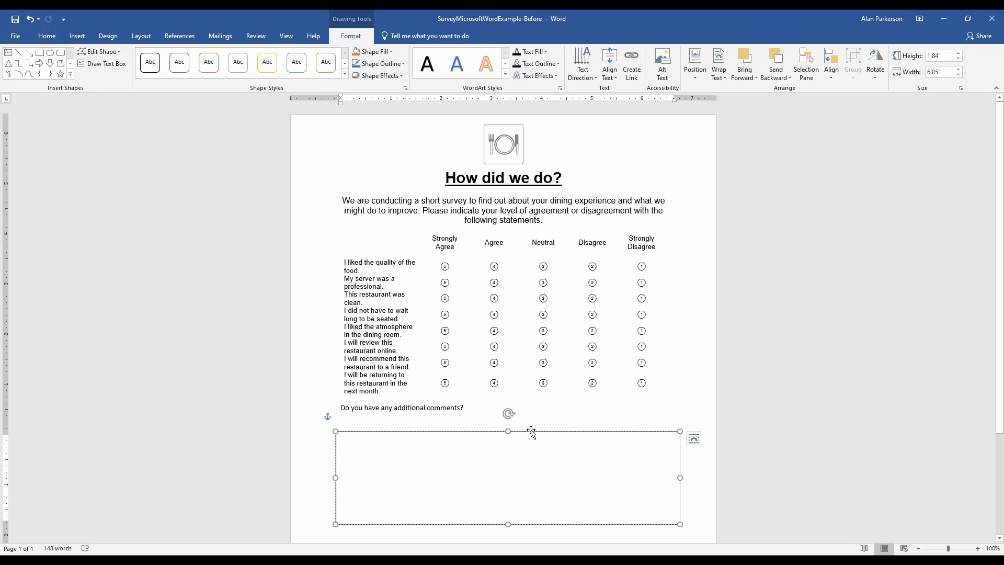
Step: In Format Shape, give the comment box a grey line colour and a dashed dash type
{"action": "right_click", "coordinate": [531, 429]}
{"action": "left_click", "coordinate": [549, 428]}
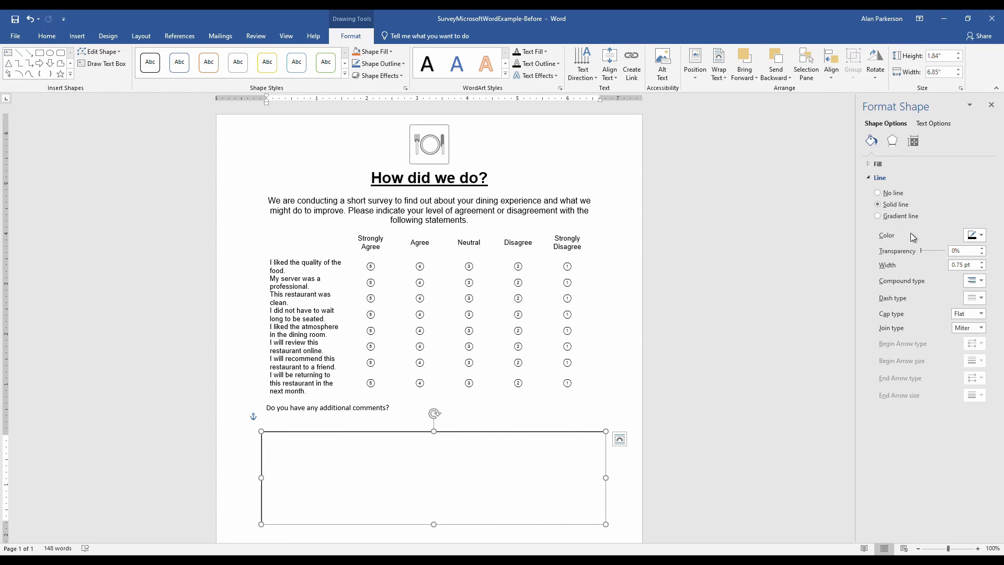
{"action": "left_click", "coordinate": [974, 236]}
{"action": "left_click", "coordinate": [921, 290]}
{"action": "left_click", "coordinate": [976, 298]}
{"action": "left_click", "coordinate": [963, 346]}
{"action": "left_click", "coordinate": [609, 399]}
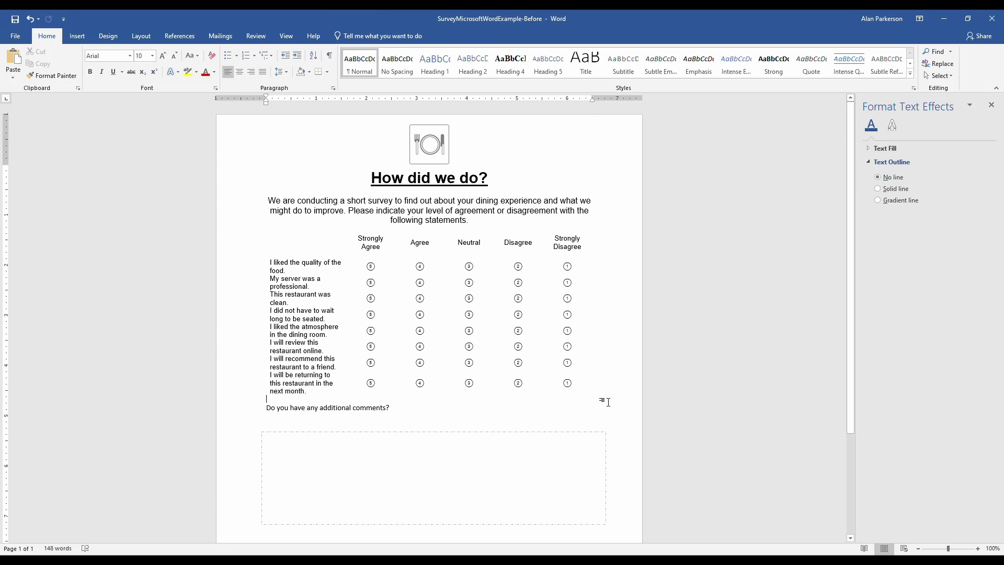
{"action": "left_click", "coordinate": [990, 104]}
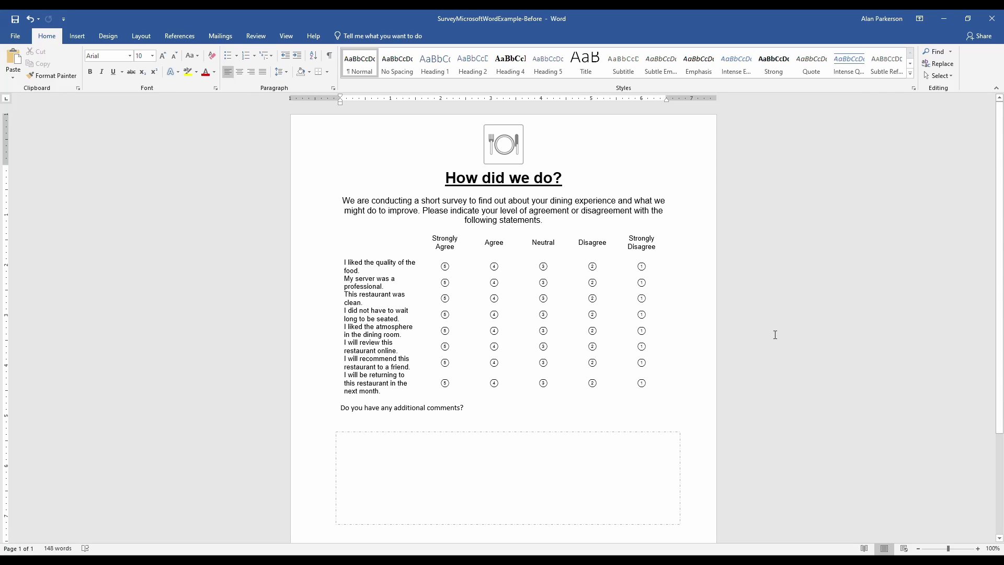